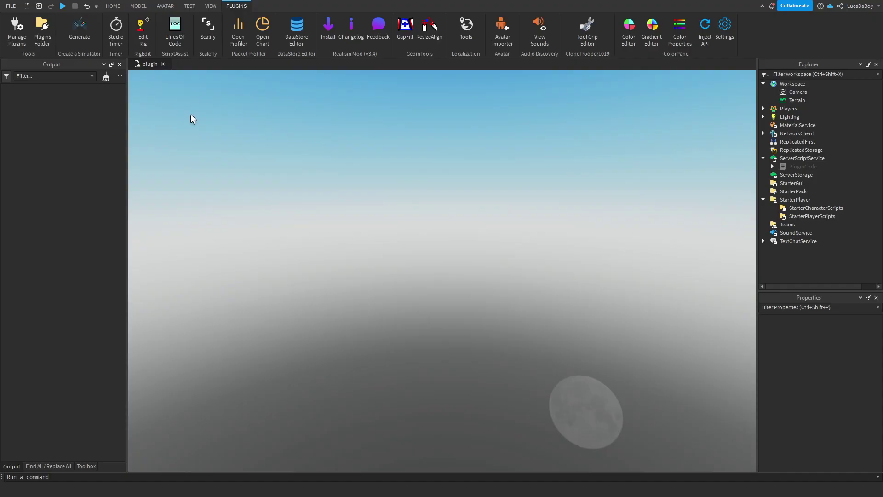
Generate a Clicker Simulator with the plugin's default settings, building the grassy walled arena.
left_click(81, 34)
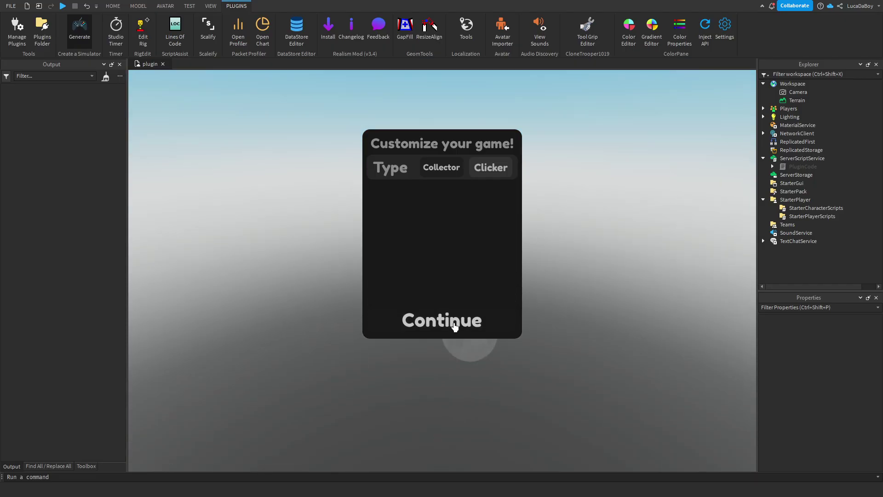
left_click(452, 324)
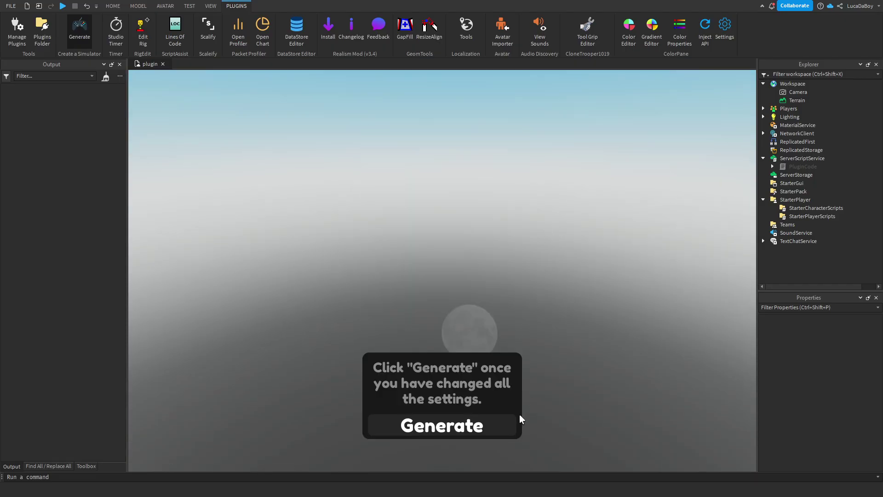
left_click(437, 426)
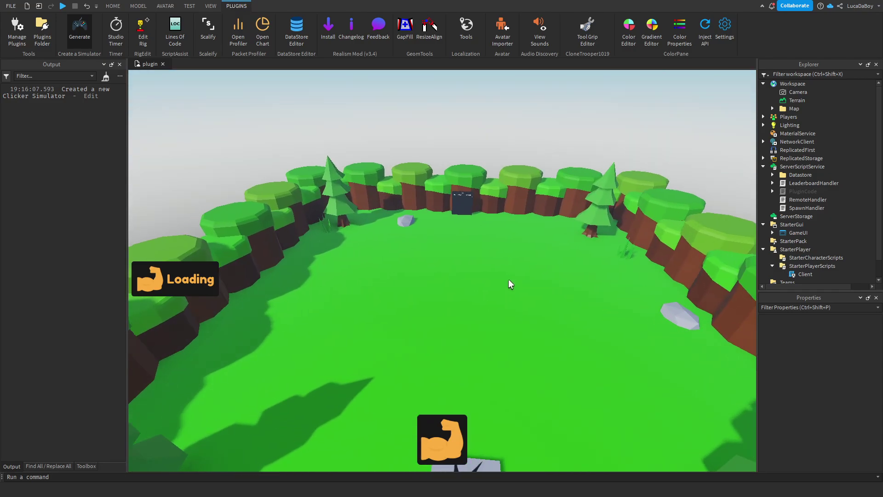
Expand ReplicatedStorage in the Explorer and start a playtest of the generated game.
left_click(801, 158)
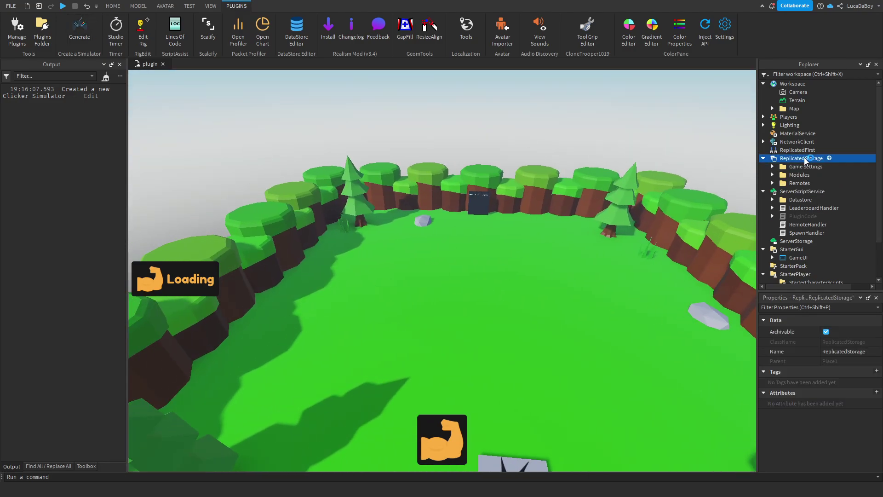
scroll(803, 173, "down", 2)
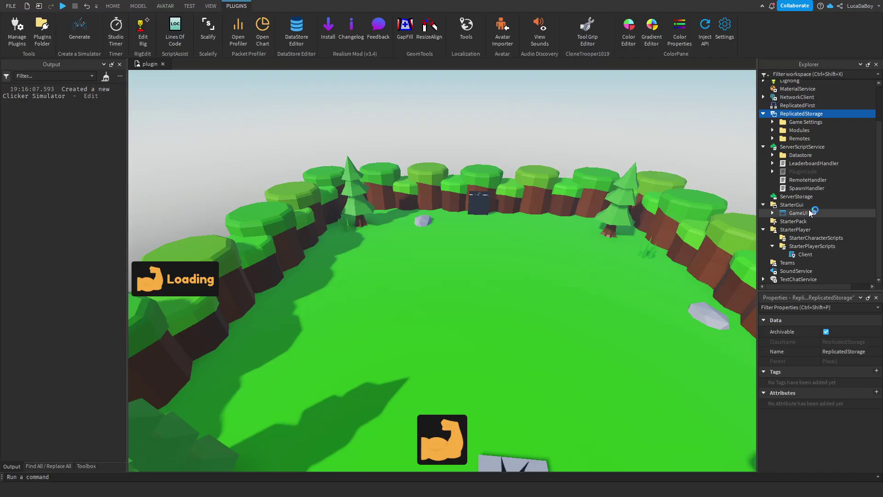
left_click(62, 6)
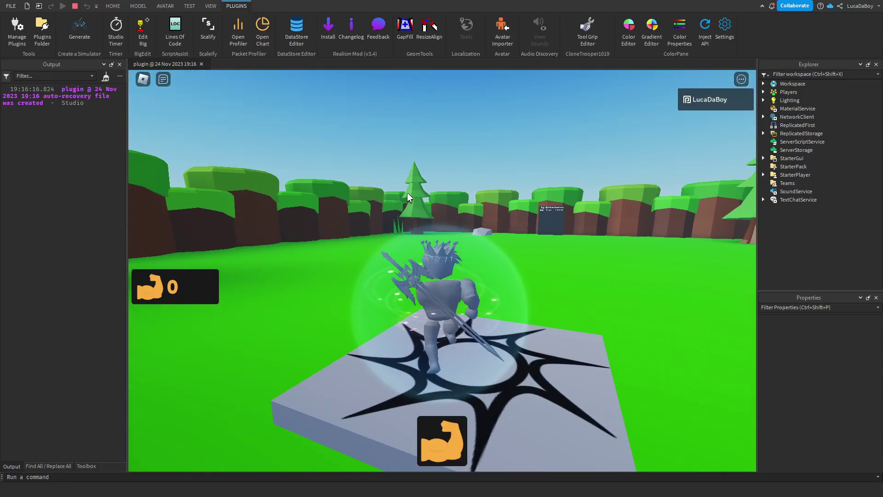
Walk the avatar around, click to earn 11 flex, and view the Top 100 leaderboard.
key("w")
key("w")
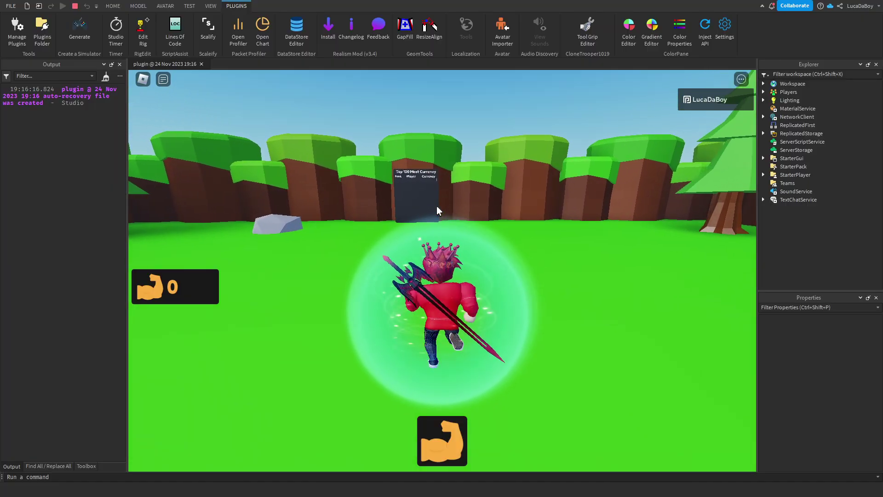
right_click_drag(436, 205, 512, 245)
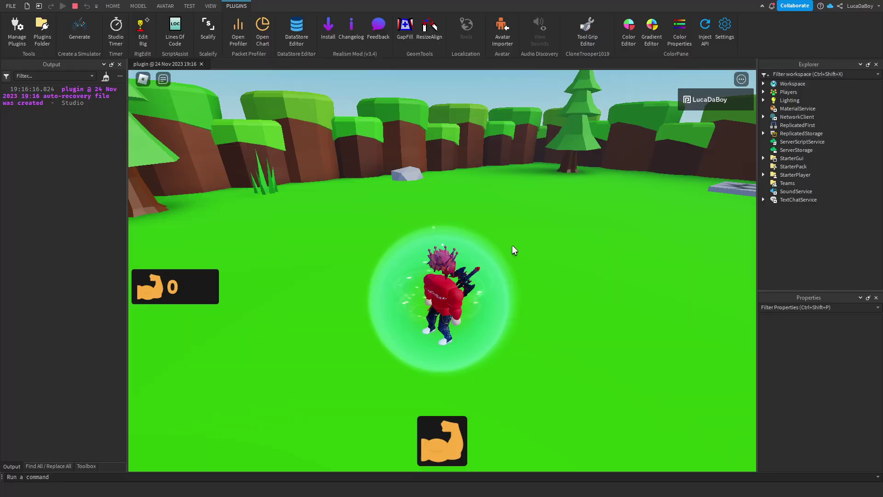
left_click(443, 442)
left_click(445, 442)
left_click(445, 442)
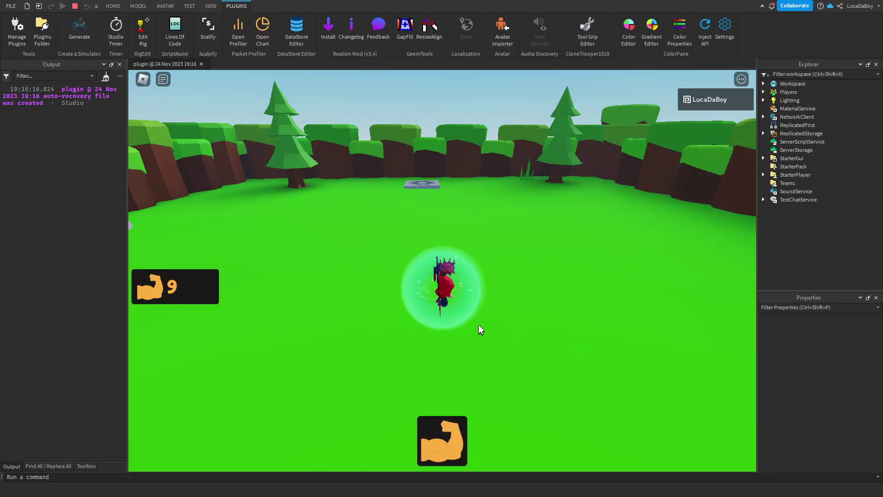
mouse_move(478, 324)
right_mouse_down()
mouse_move(484, 320)
mouse_move(449, 229)
right_mouse_up()
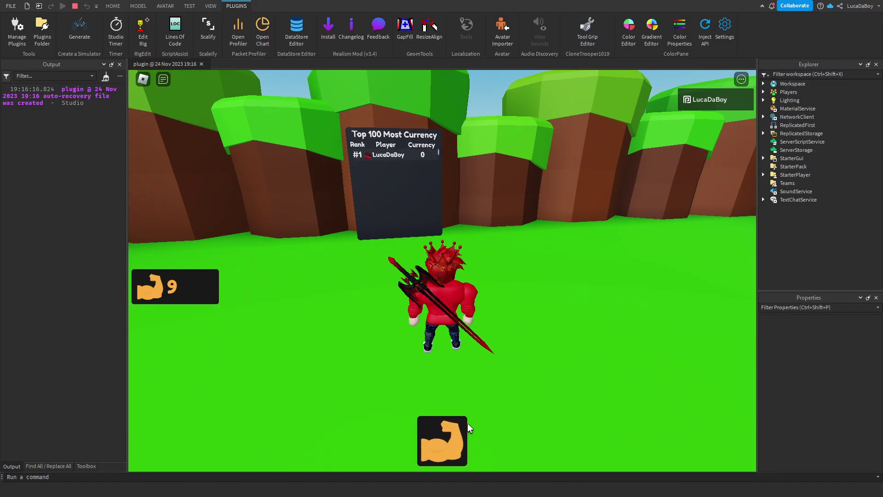
left_click(459, 431)
left_click(459, 431)
Restart the playtest, earn up to 18 flex, stop it, and view the map from above.
key("shift+F5")
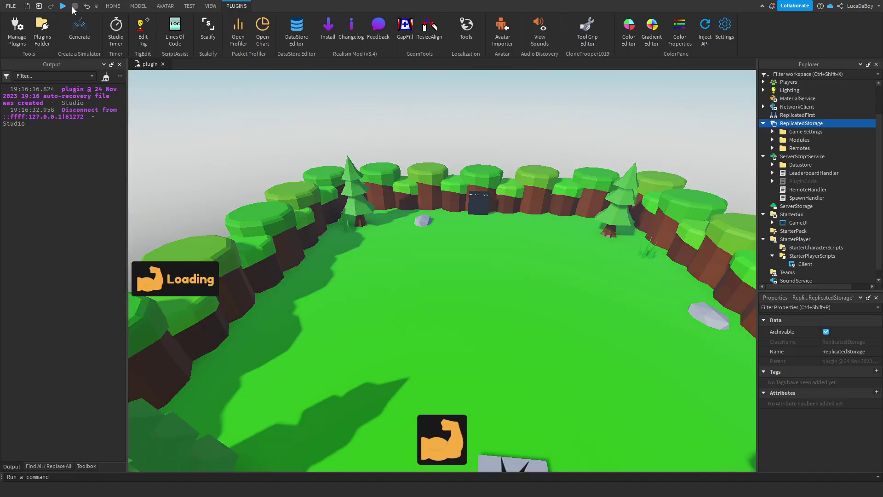
key("F5")
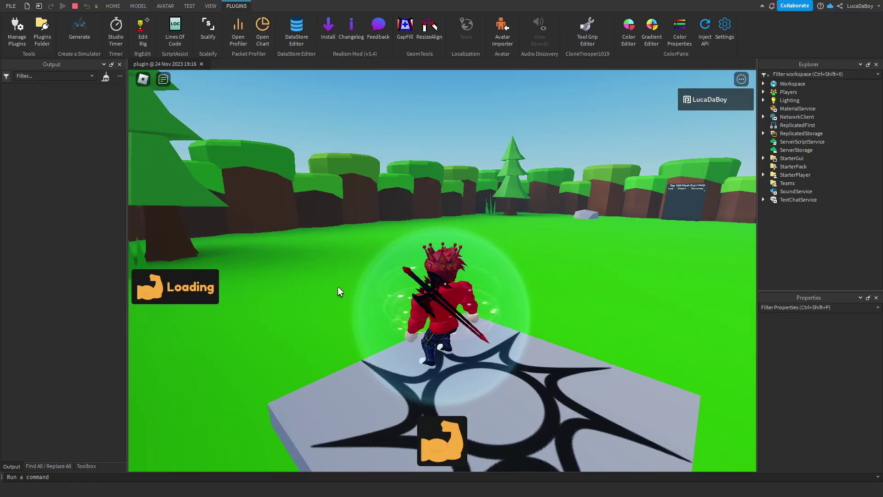
key("w")
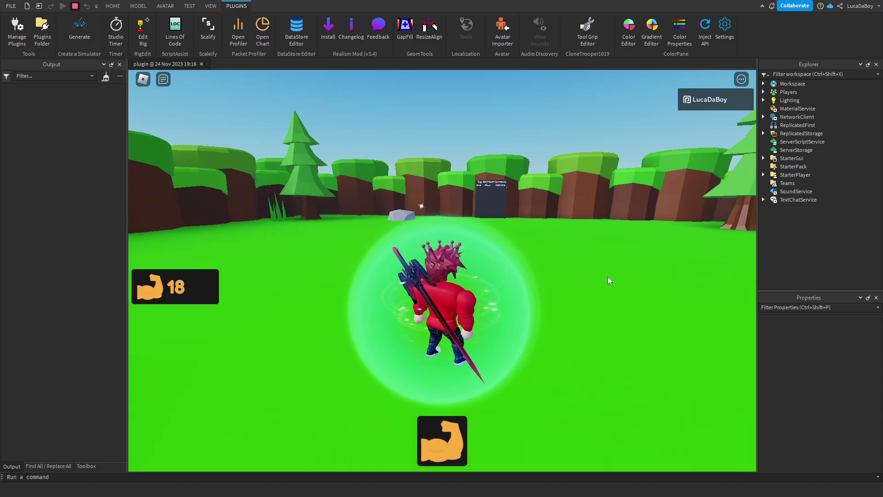
key("shift+F5")
mouse_move(410, 303)
right_mouse_down()
mouse_move(458, 234)
mouse_move(365, 153)
right_mouse_up()
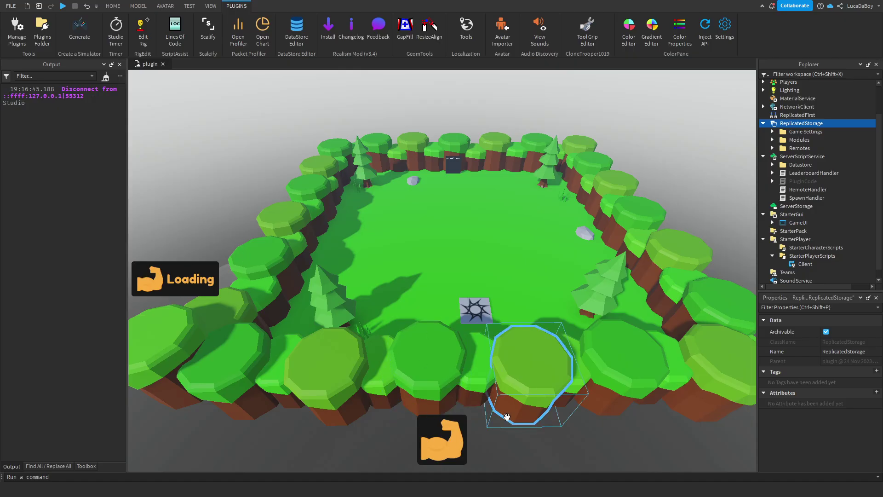
Generate a Collector Simulator with default settings, using a gold coin currency icon.
left_click(91, 35)
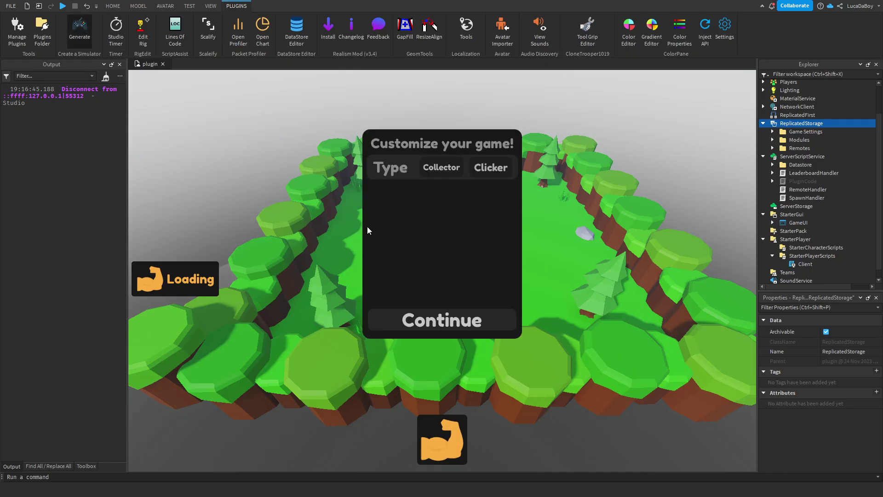
left_click(474, 320)
left_click(443, 425)
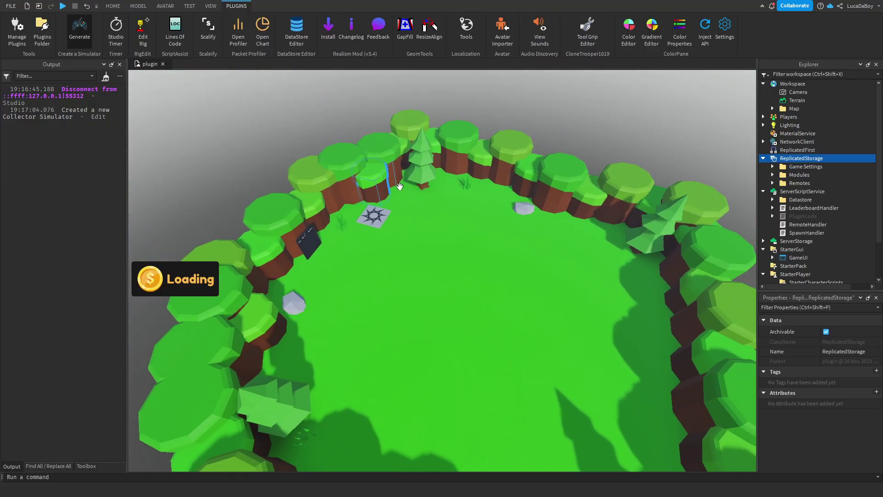
Playtest the Collector Simulator, running across the field to collect 9 coins, then stop.
left_click(63, 7)
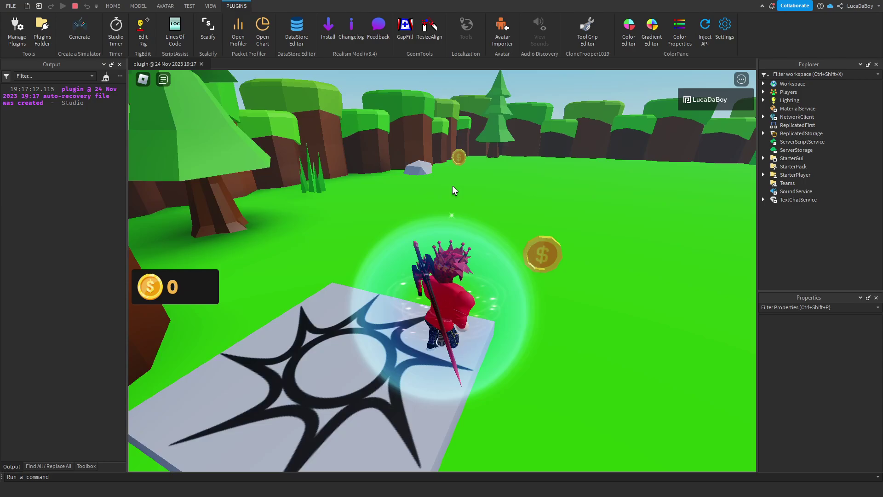
key("d")
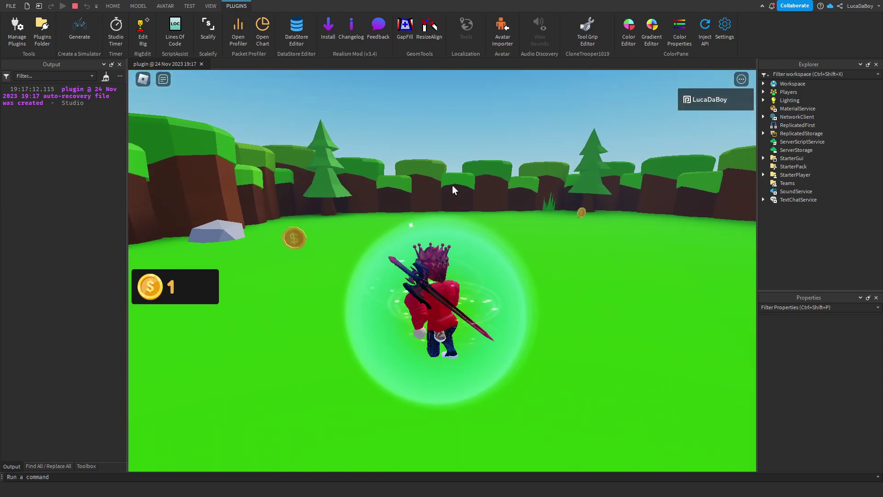
key("a")
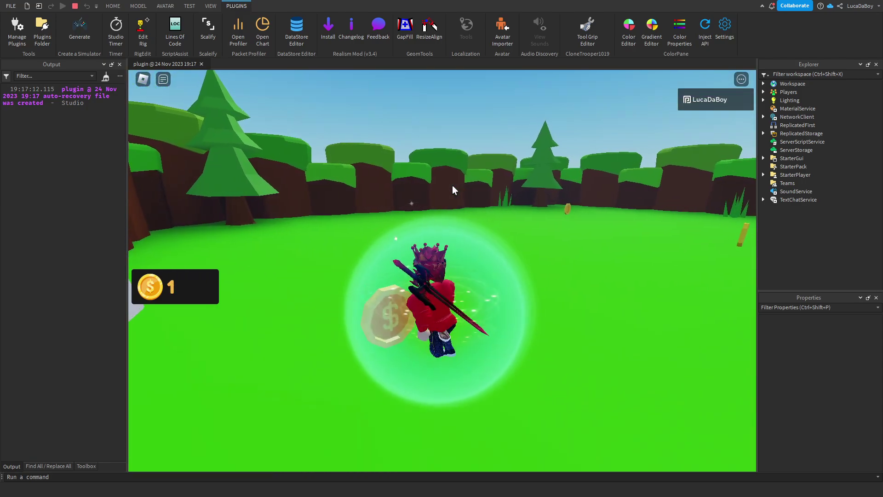
key("w")
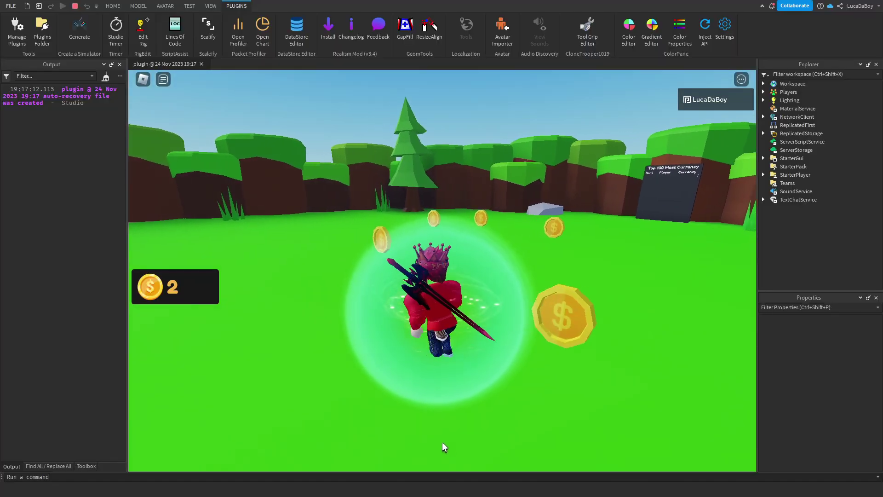
key("w")
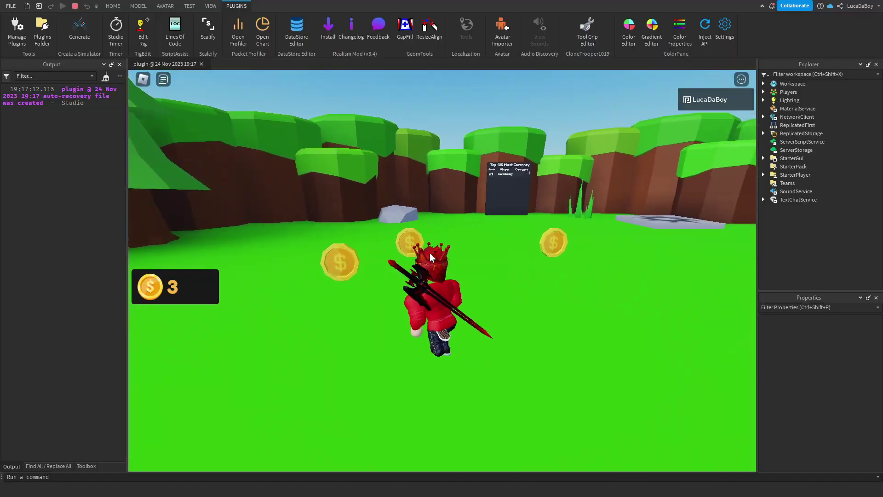
key("w")
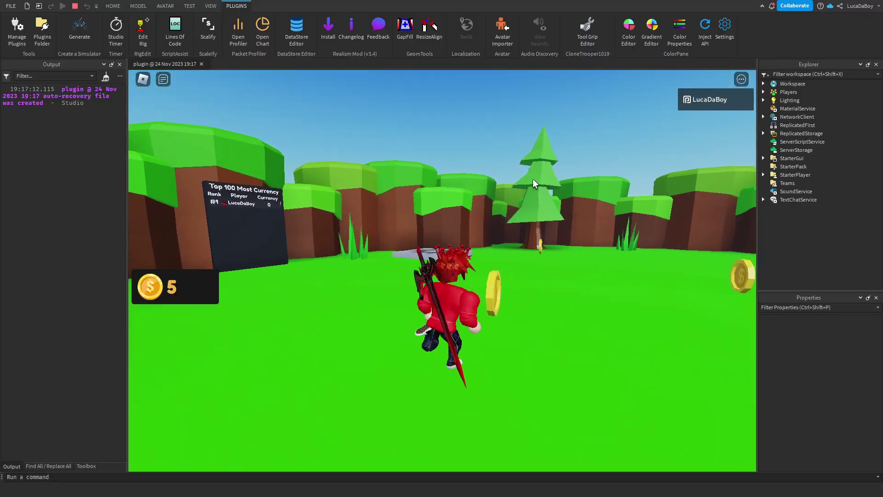
key("w")
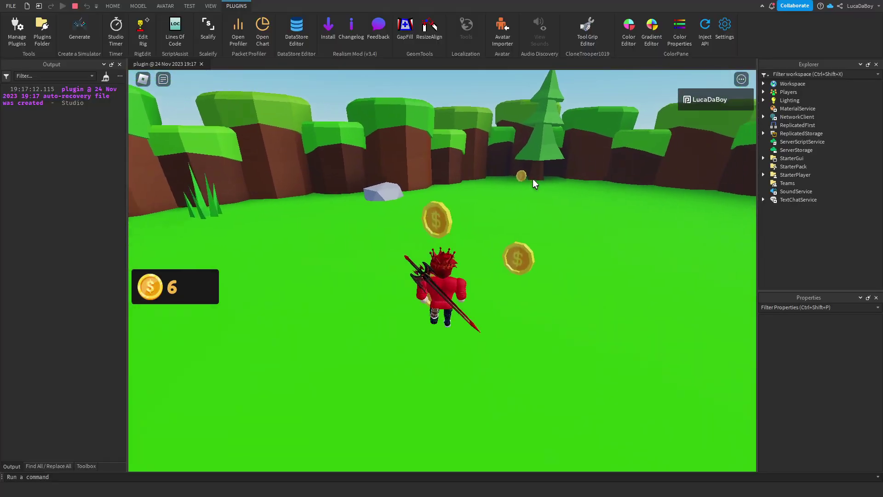
key("w")
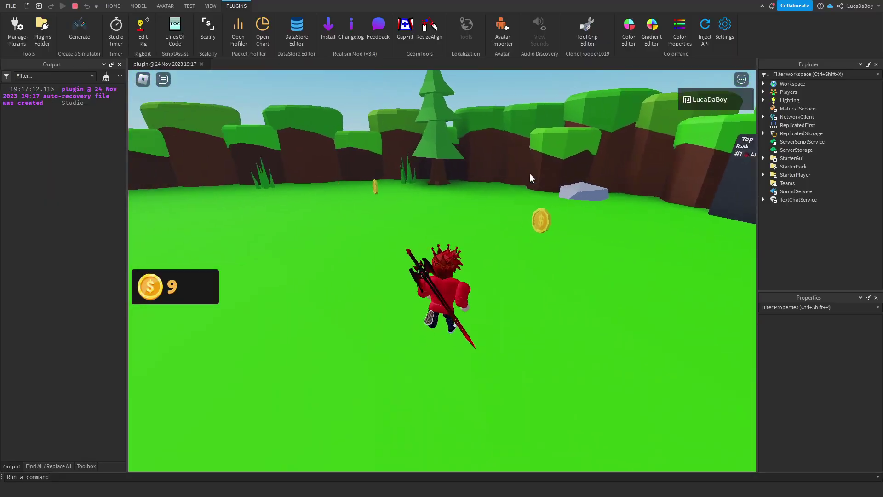
key("w")
key("shift+F5")
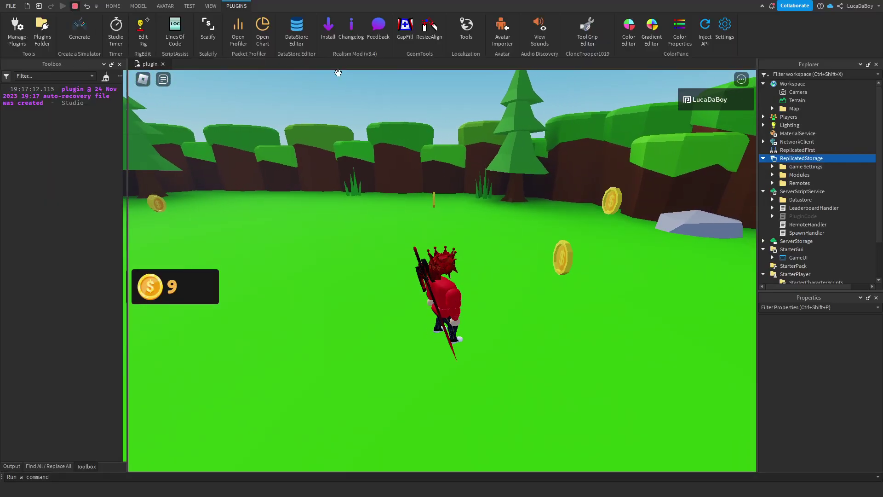
Regenerate the Collector Simulator twice with default settings.
left_click(79, 31)
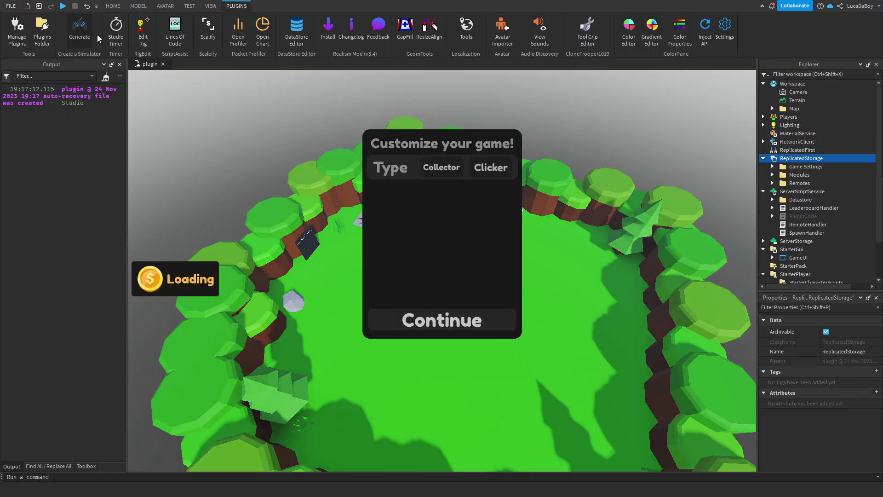
left_click(458, 321)
left_click(454, 423)
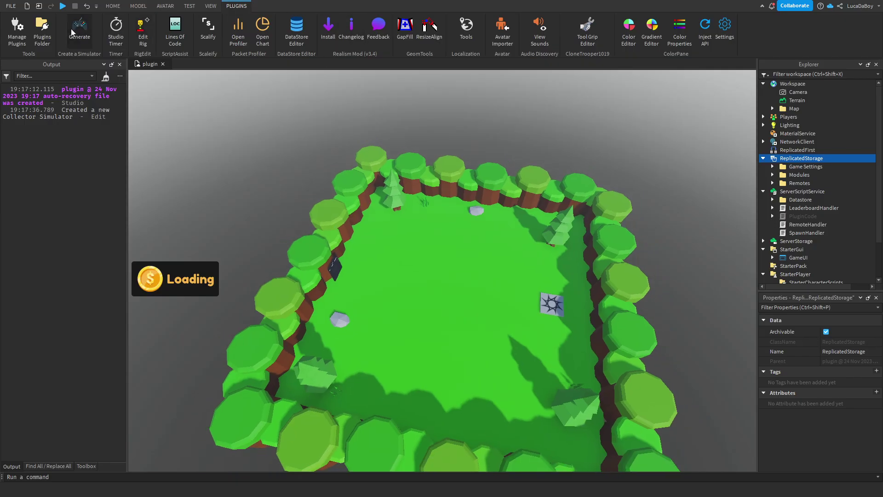
left_click(71, 28)
left_click(471, 324)
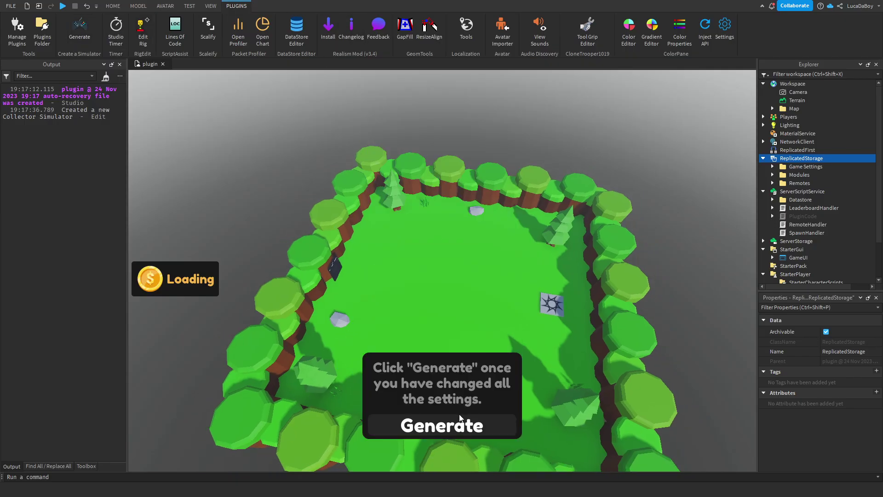
left_click(460, 418)
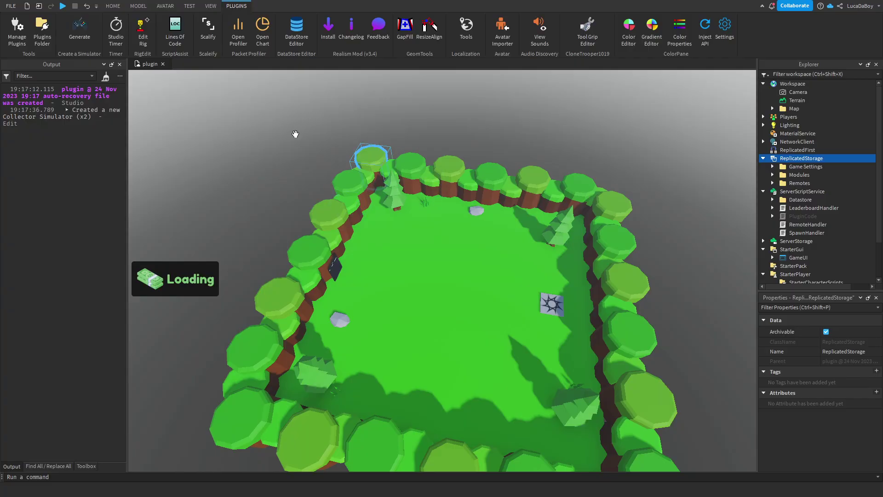
Generate a new Clicker Simulator with an arrow-shaped currency icon.
left_click(78, 28)
left_click(442, 318)
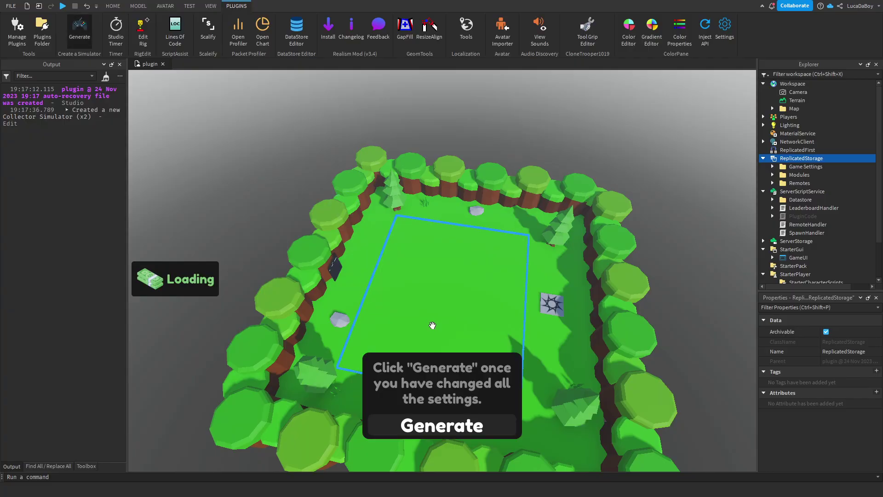
left_click(448, 426)
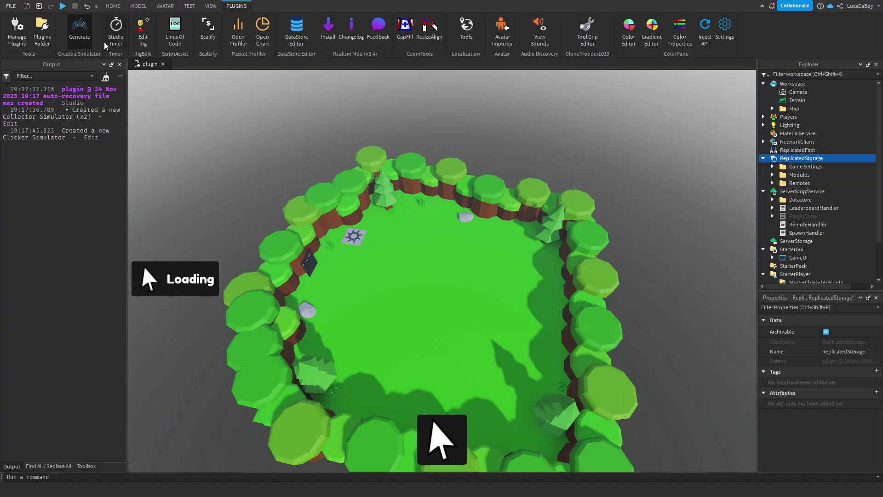
Regenerate the game twice, choosing the Clicker game type each time.
left_click(79, 31)
left_click(489, 177)
left_click(486, 323)
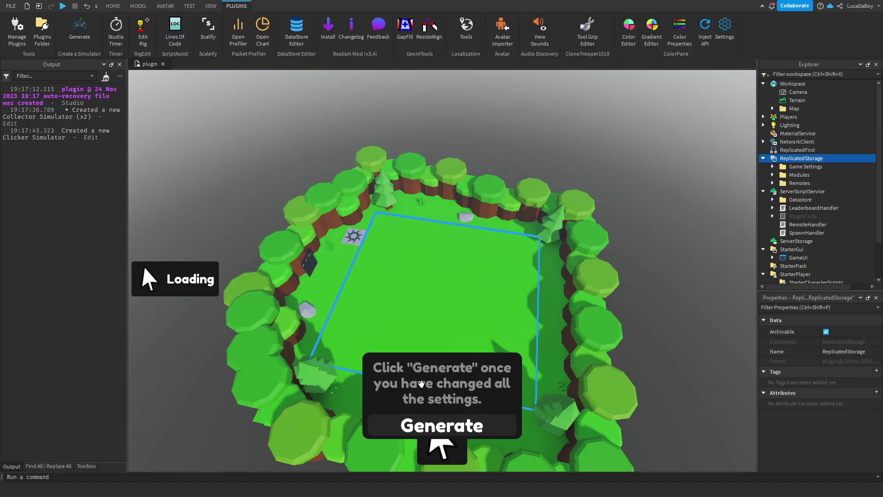
left_click(456, 428)
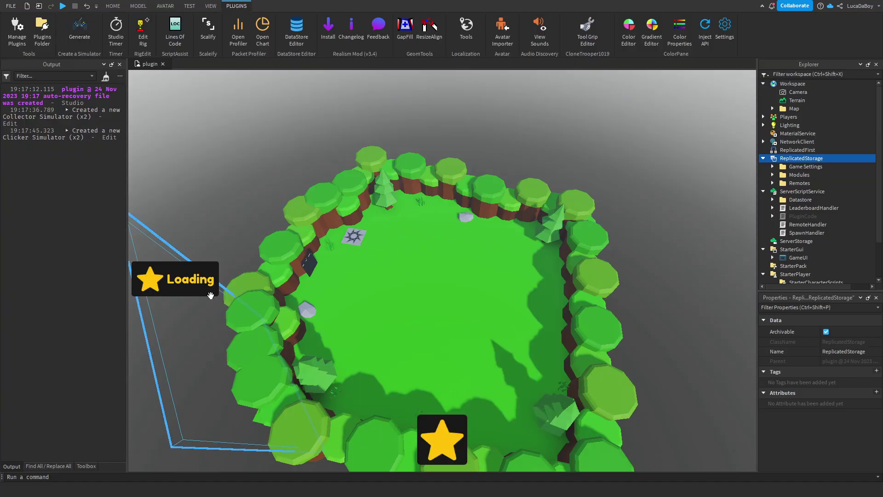
left_click(79, 32)
left_click(487, 173)
left_click(465, 323)
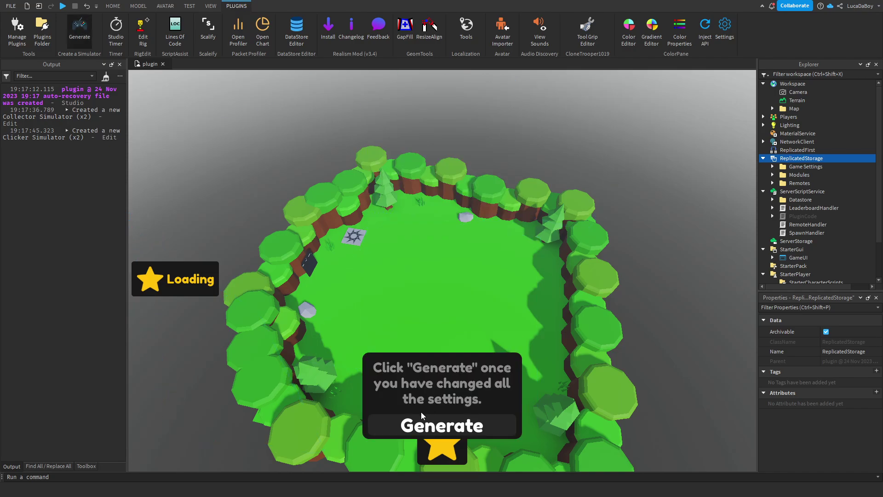
left_click(442, 424)
Generate a clicker game with cash icons, then one with yellow star icons.
left_click(79, 21)
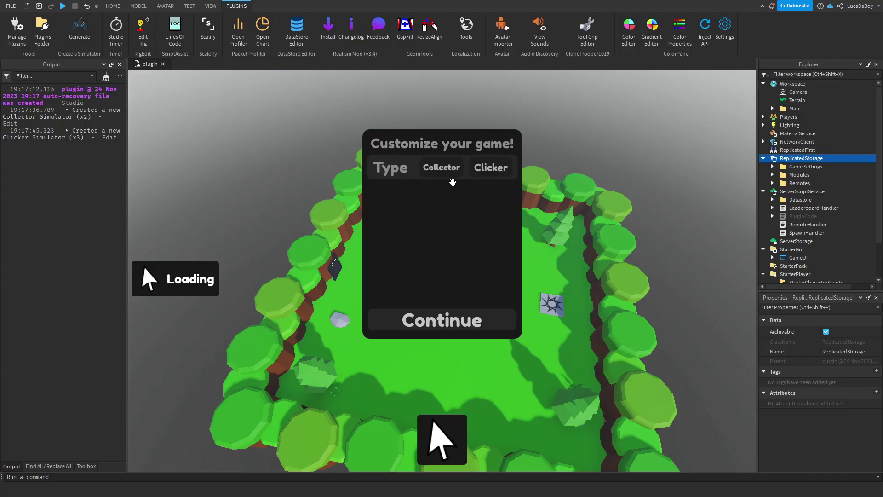
left_click(481, 173)
left_click(448, 319)
left_click(442, 422)
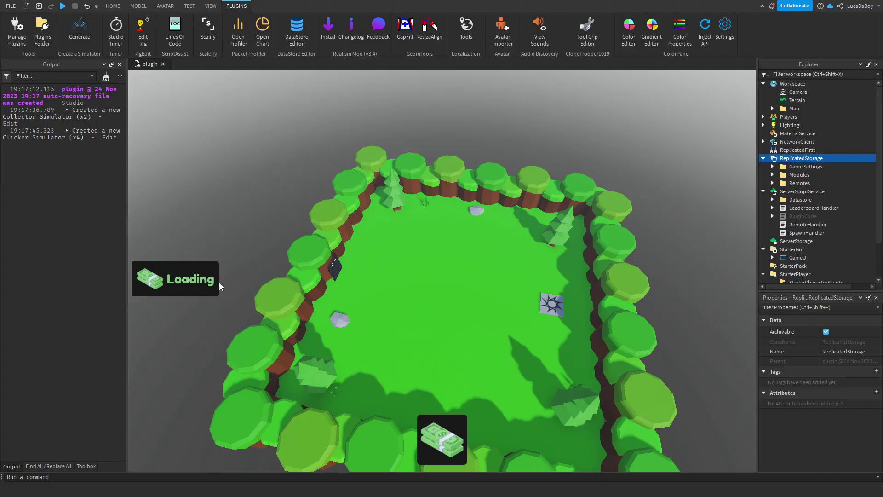
left_click(90, 40)
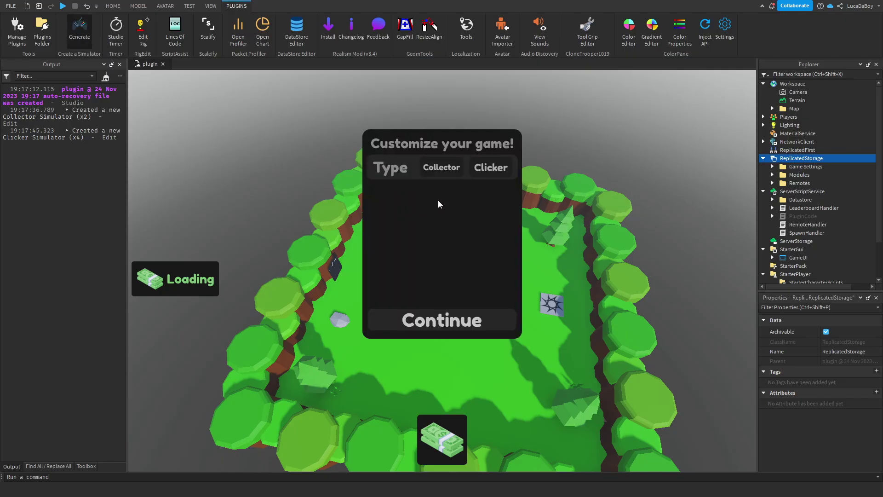
left_click(441, 320)
left_click(442, 424)
Run two more clicker regenerations and confirm the settings for another.
left_click(73, 36)
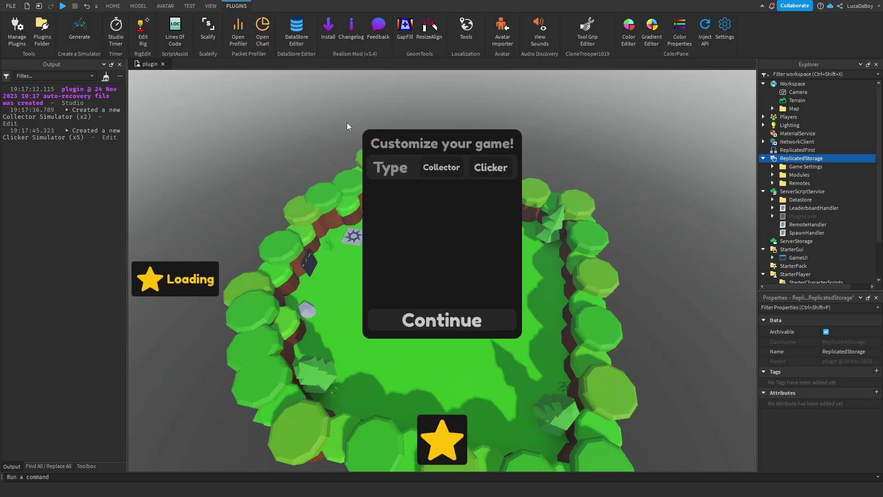
left_click(475, 321)
left_click(442, 424)
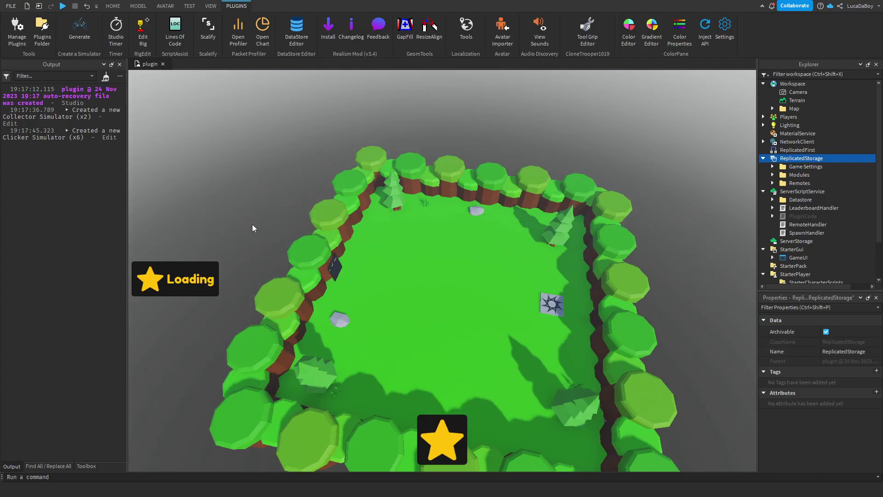
left_click(76, 30)
left_click(450, 316)
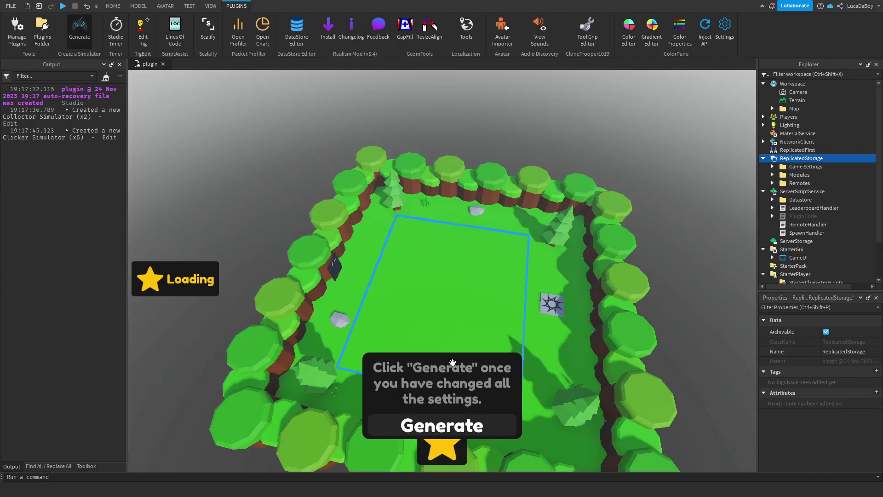
left_click(440, 427)
left_click(87, 41)
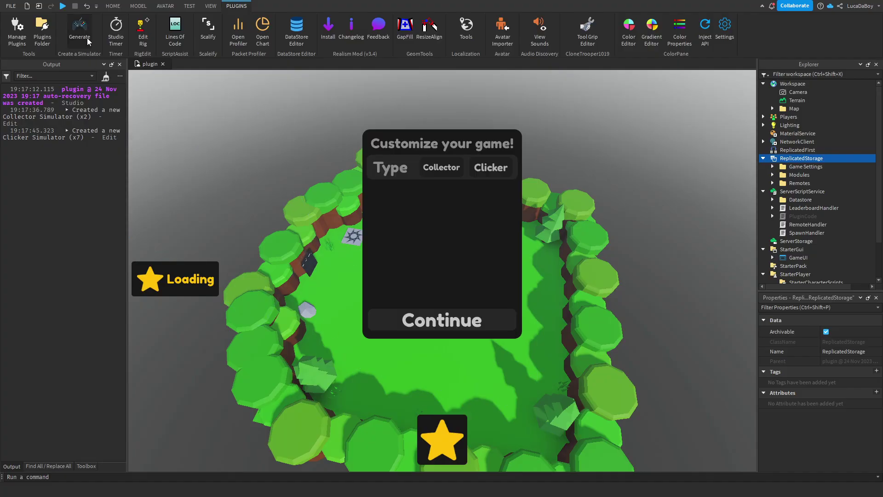
left_click(483, 318)
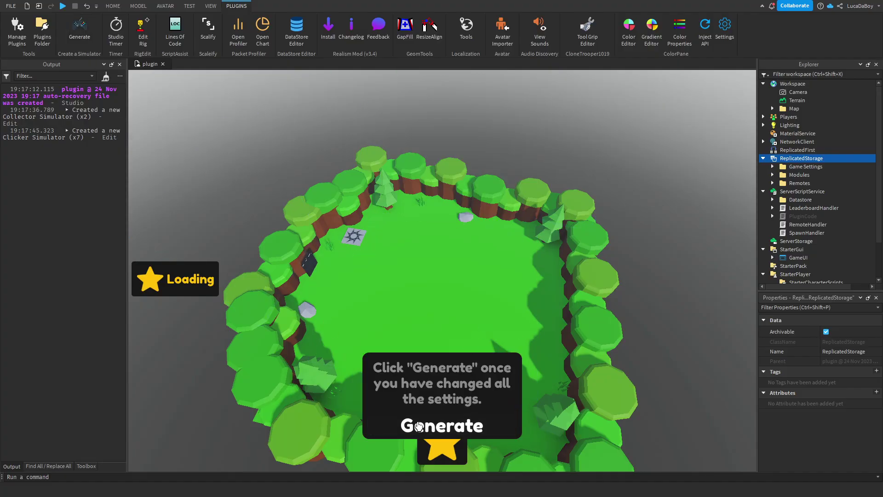
Generate the red-star clicker game, then regenerate it once more.
left_click(445, 423)
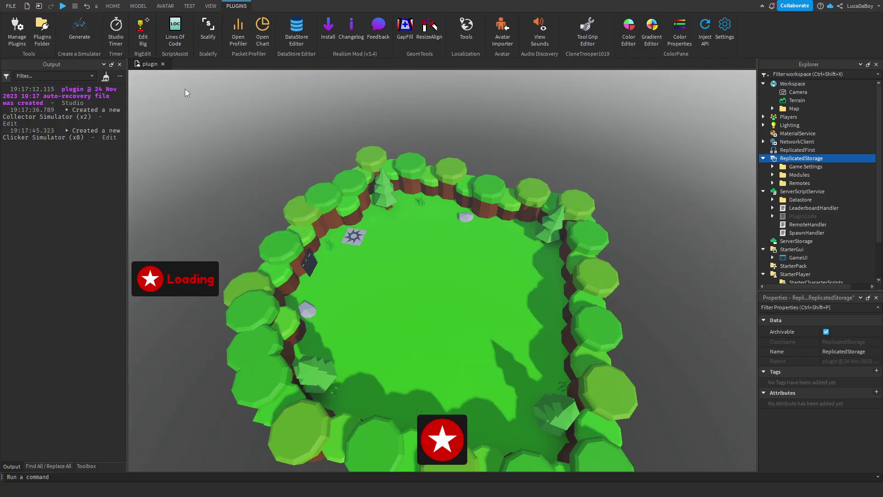
left_click(88, 40)
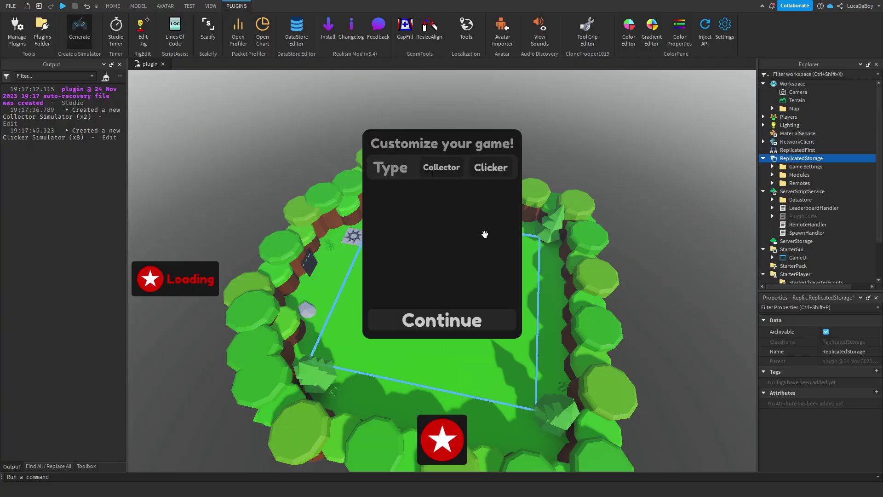
left_click(477, 330)
left_click(434, 425)
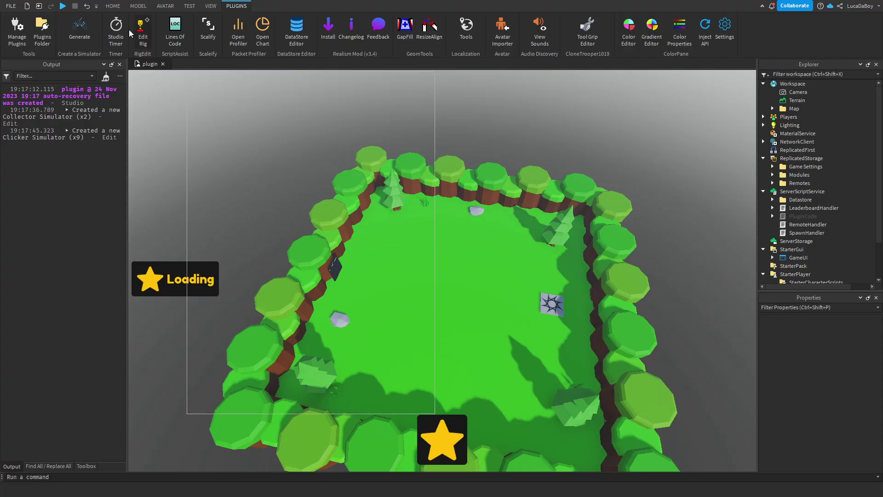
Generate a Clicker game with flexed-arm icons, then regenerate it to a yellow star.
left_click(88, 38)
left_click(488, 168)
left_click(473, 322)
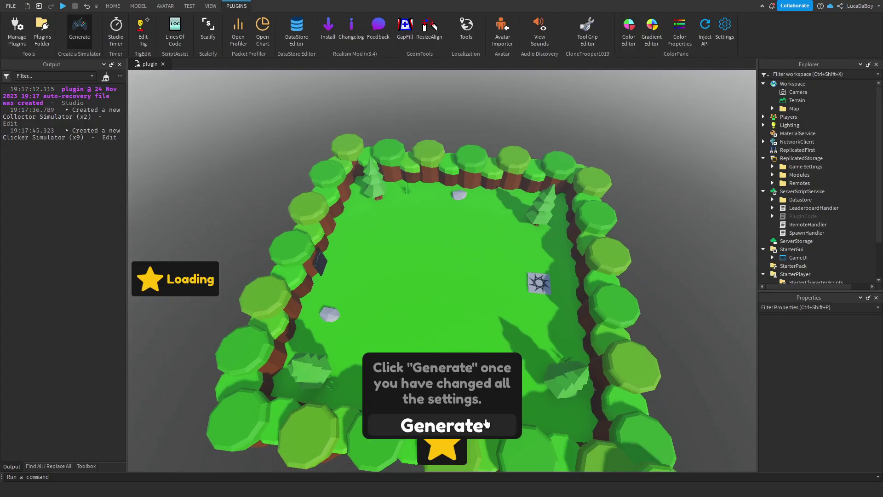
left_click(541, 426)
left_click_drag(671, 274, 672, 275)
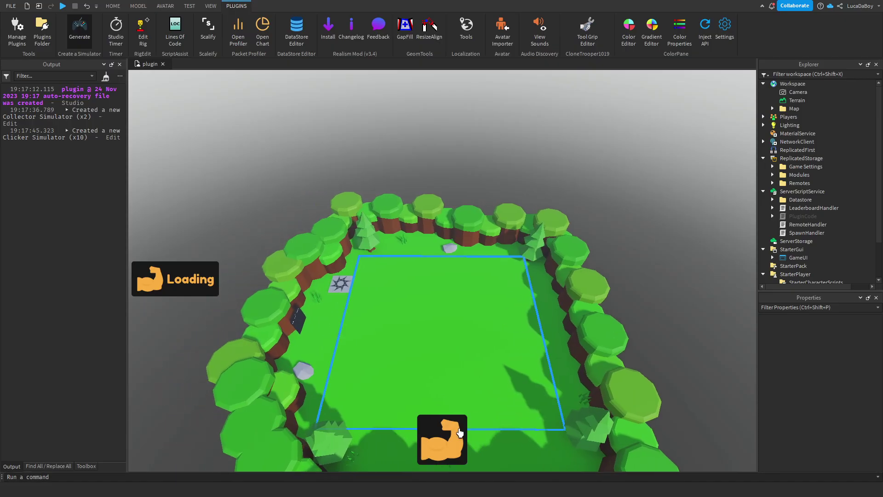
left_click(485, 320)
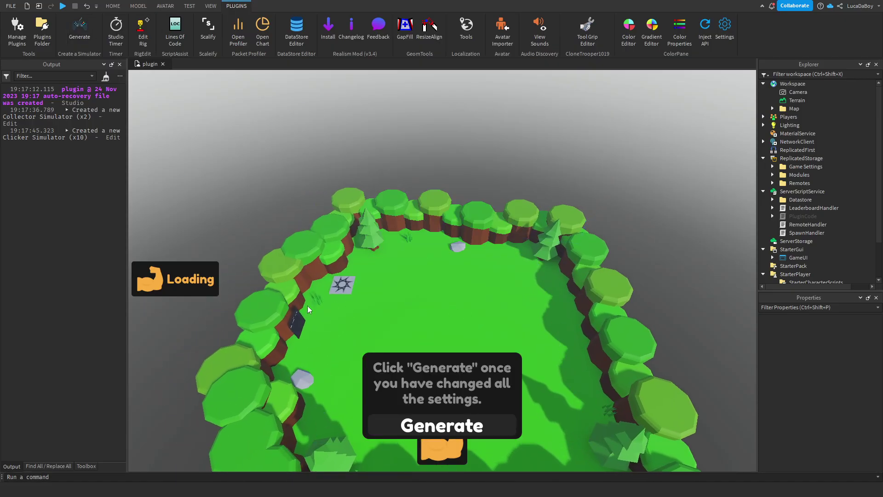
left_click(442, 424)
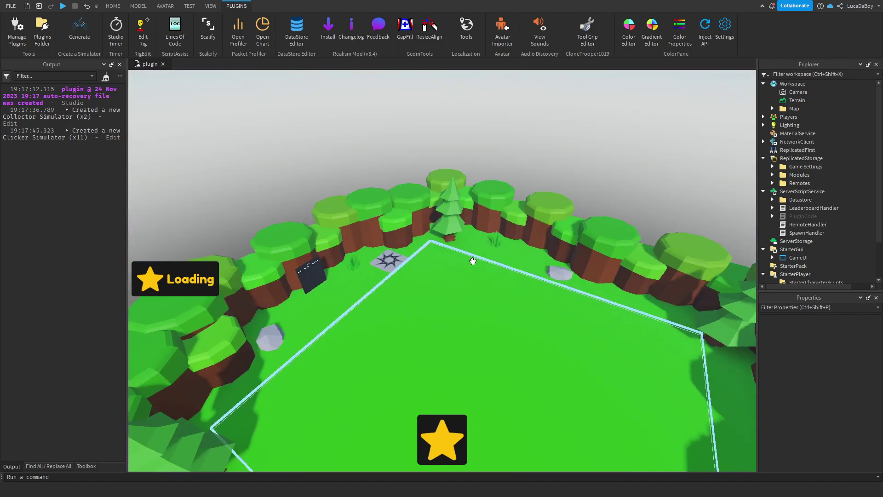
left_click(80, 35)
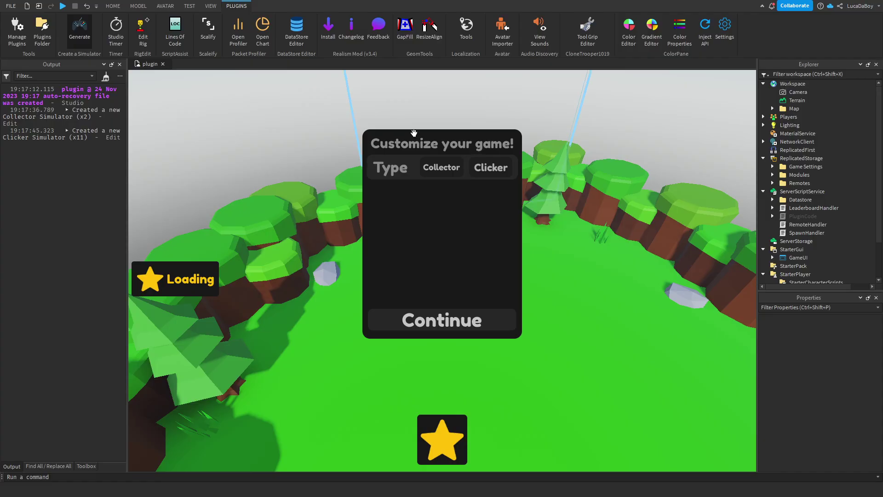
left_click(80, 35)
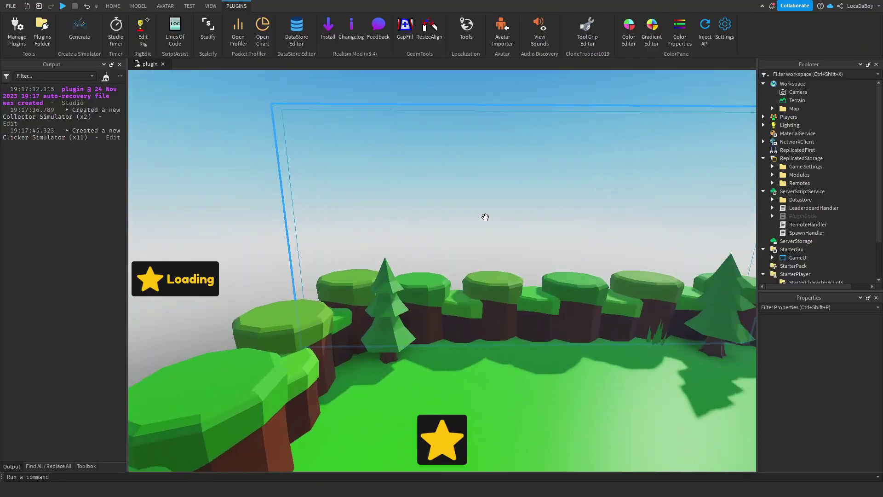
right_click_drag(484, 217, 469, 229)
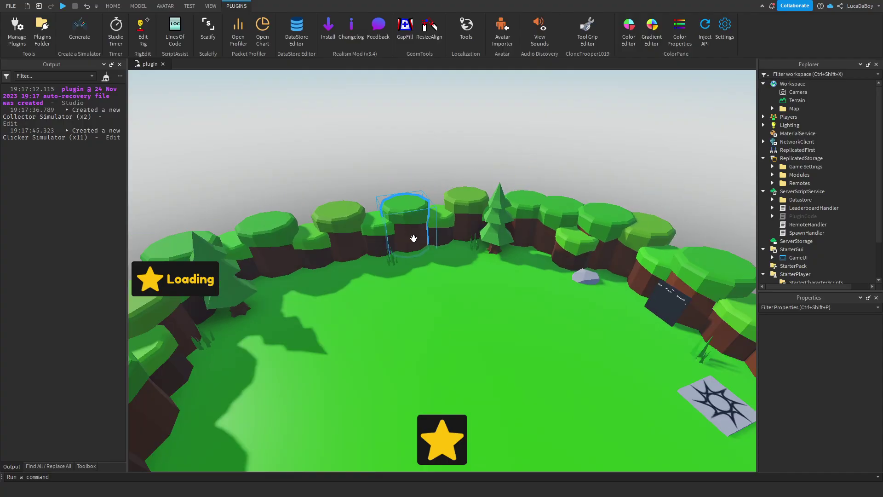
right_click_drag(405, 243, 417, 244)
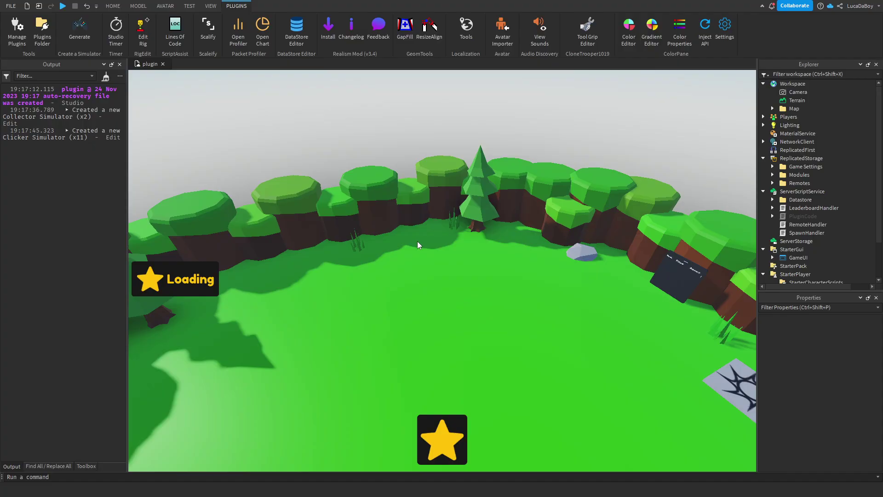
right_click_drag(418, 241, 465, 235)
scroll(459, 237, "up", 5)
scroll(465, 235, "down", 5)
scroll(408, 316, "up", 3)
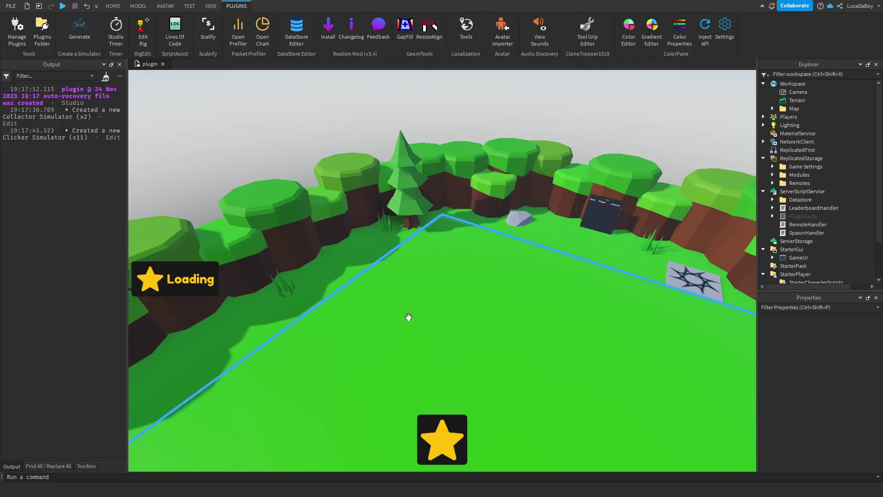
scroll(408, 317, "up", 3)
scroll(408, 317, "down", 4)
right_click_drag(408, 317, 409, 318)
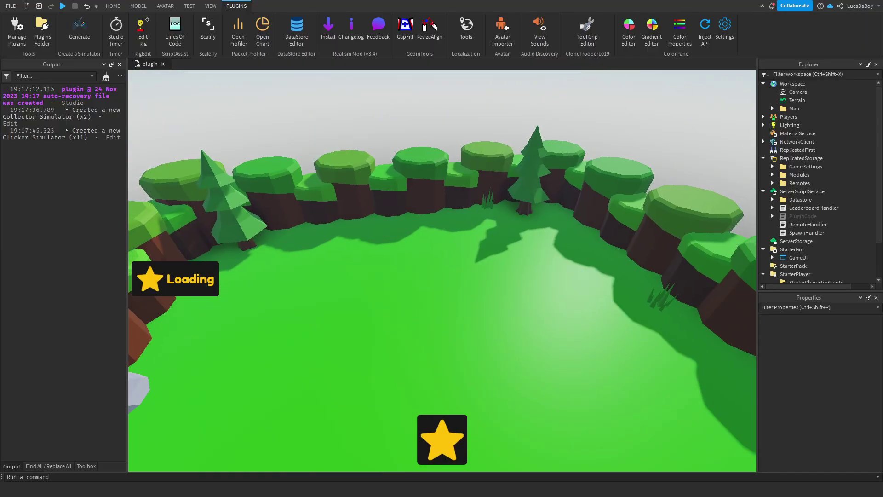